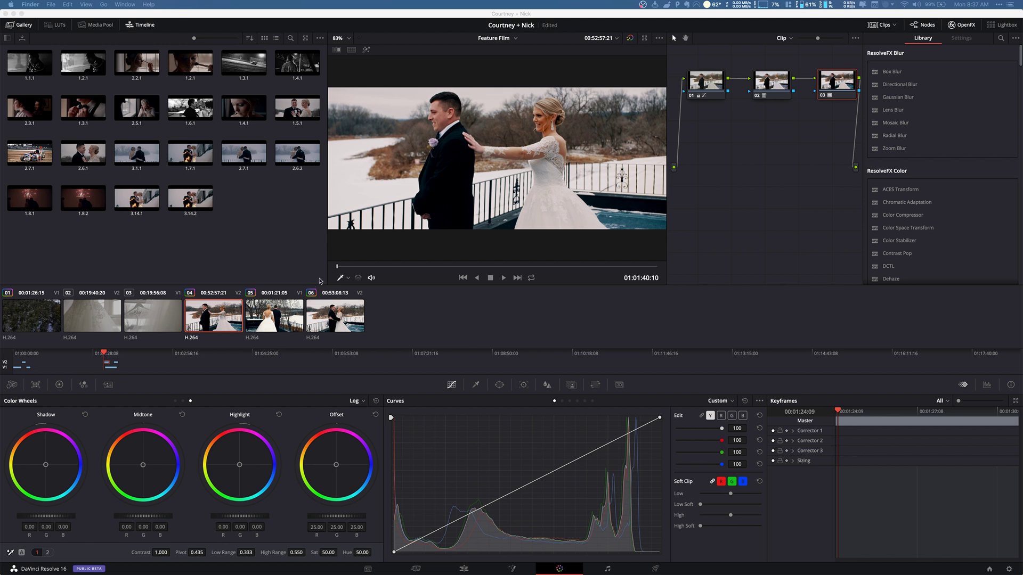
# Scrub the wedding clip to 01:01:46:08, where the couple embrace on the snowy balcony
pyautogui.click(531, 270)
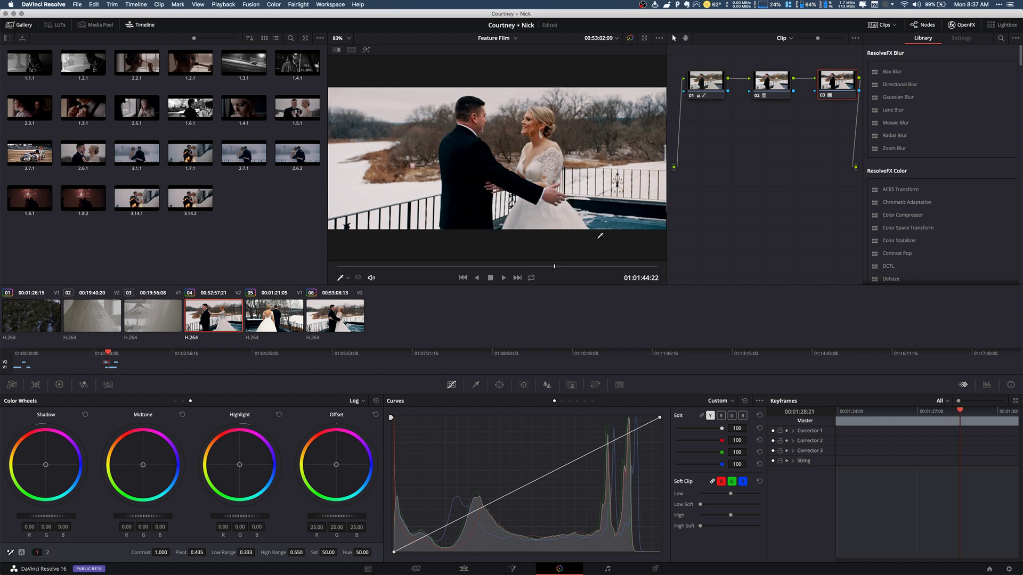
pyautogui.click(602, 266)
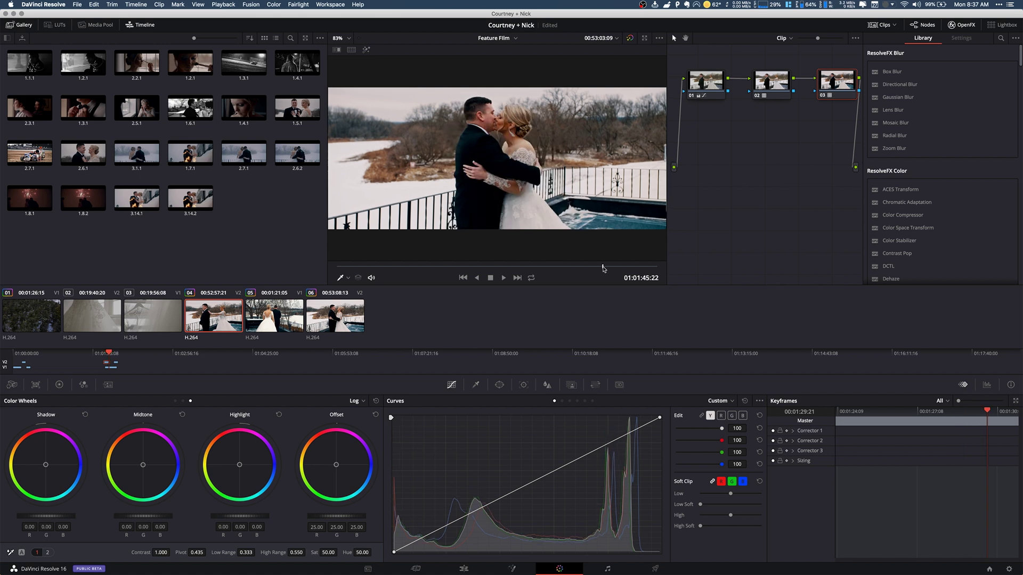
pyautogui.click(623, 268)
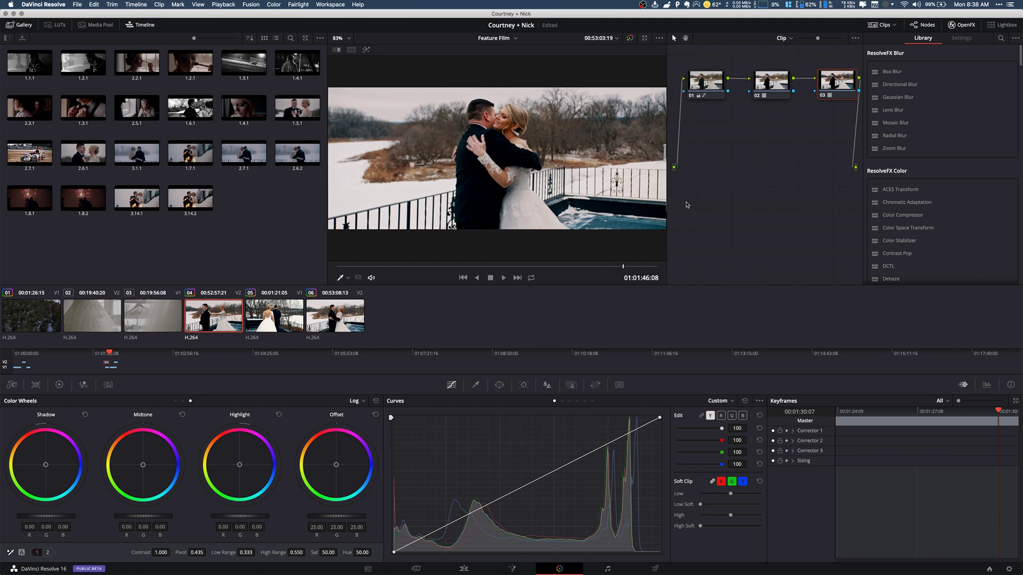
# Show the Key palette settings for node 03, the LUT node of the balcony clip
pyautogui.click(571, 384)
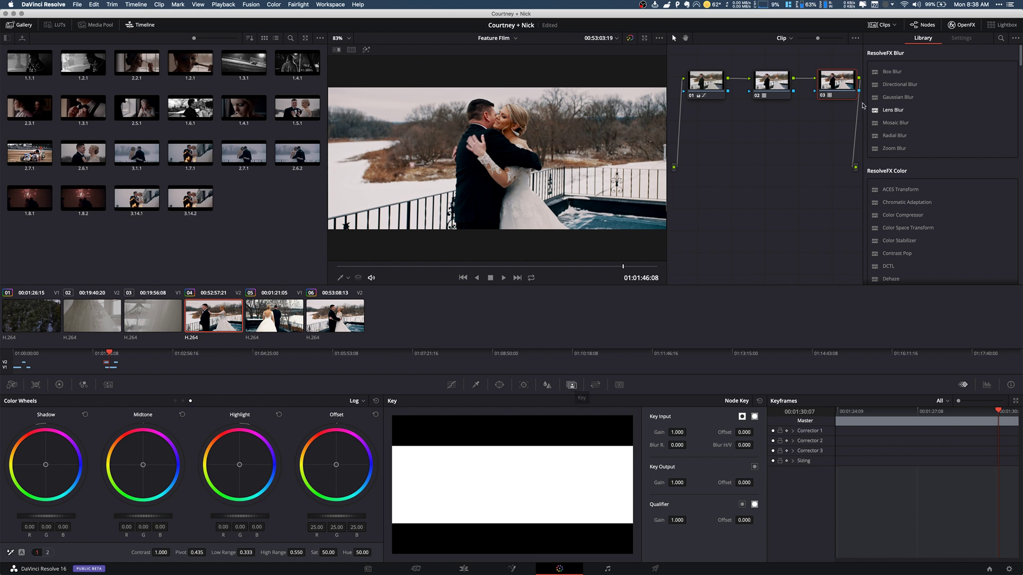
pyautogui.moveTo(831, 84); pyautogui.dragTo(827, 84)
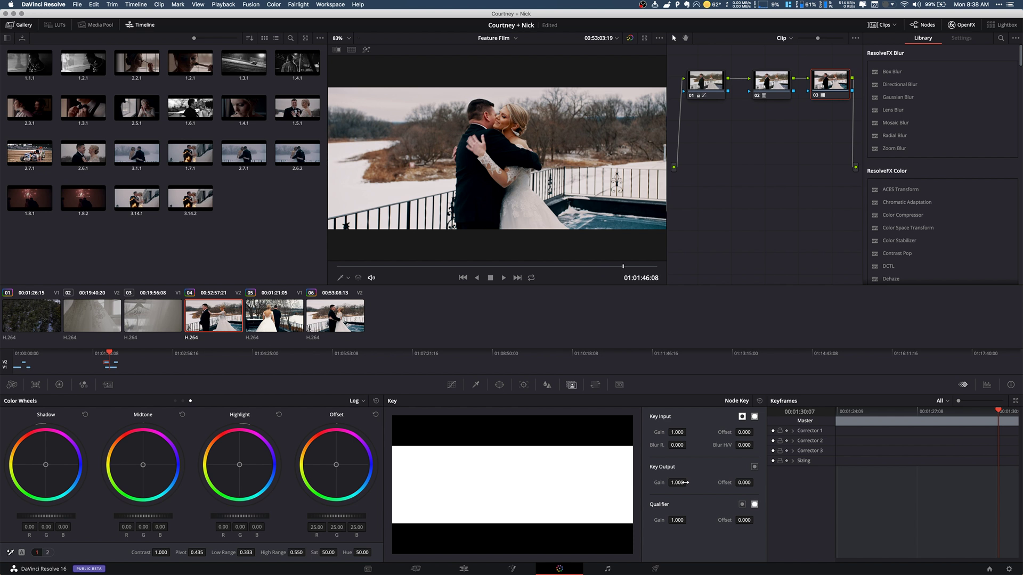
pyautogui.moveTo(684, 483); pyautogui.dragTo(665, 483)
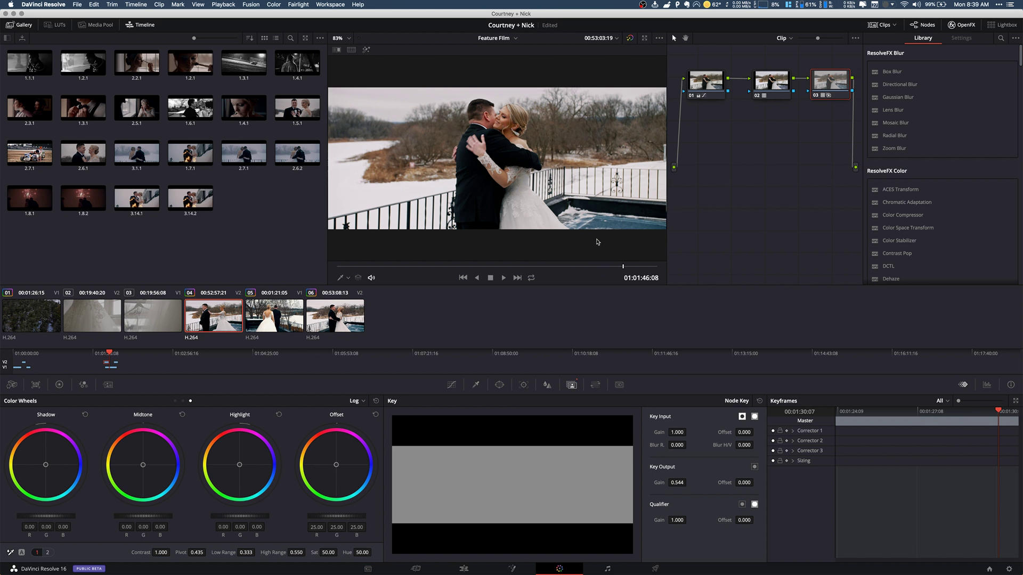
pyautogui.doubleClick(675, 483)
pyautogui.write('1')
pyautogui.press('Return')
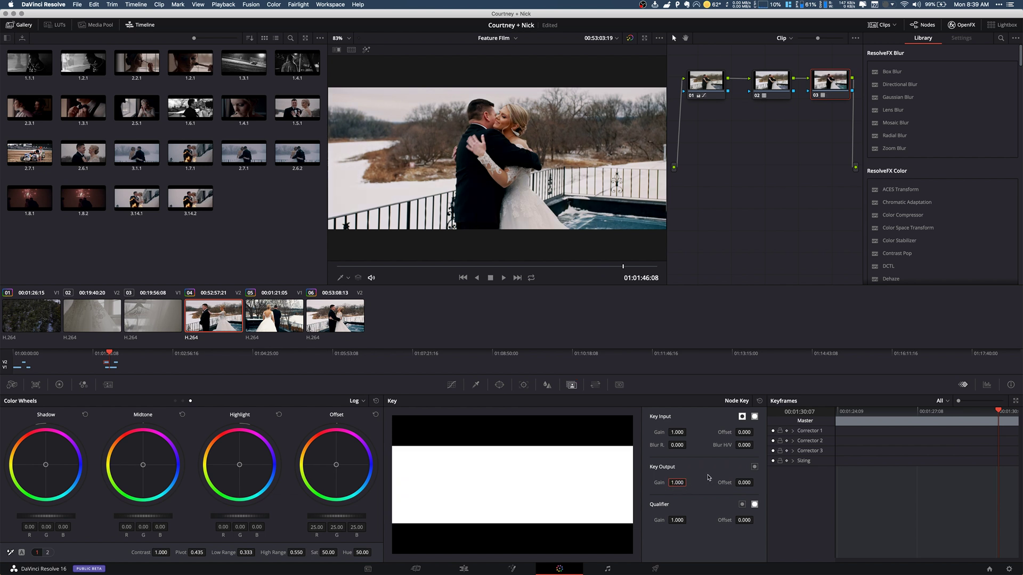
pyautogui.doubleClick(678, 483)
pyautogui.write('0.5')
pyautogui.press('Return')
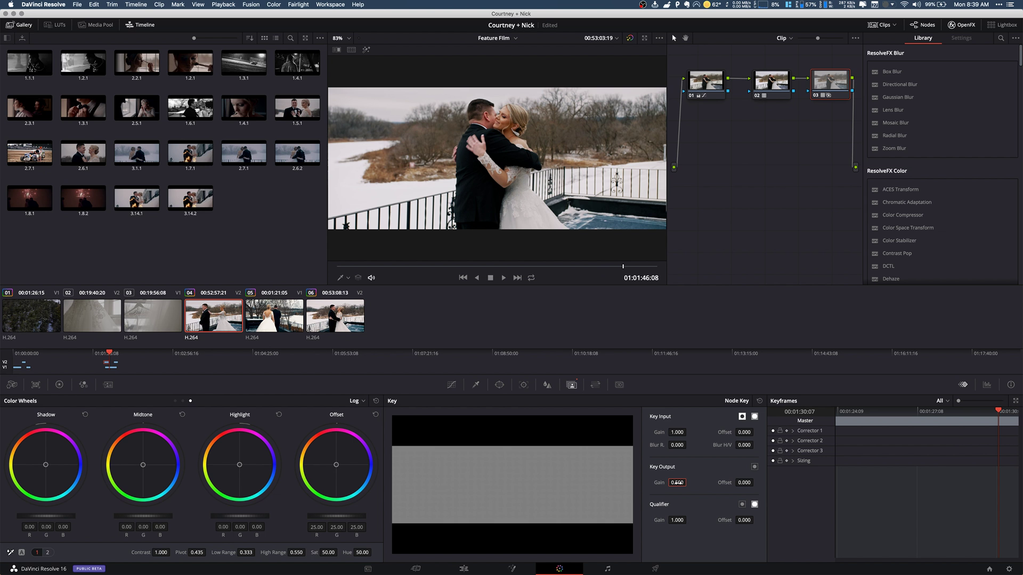
pyautogui.doubleClick(677, 482)
pyautogui.write('0')
pyautogui.press('Return')
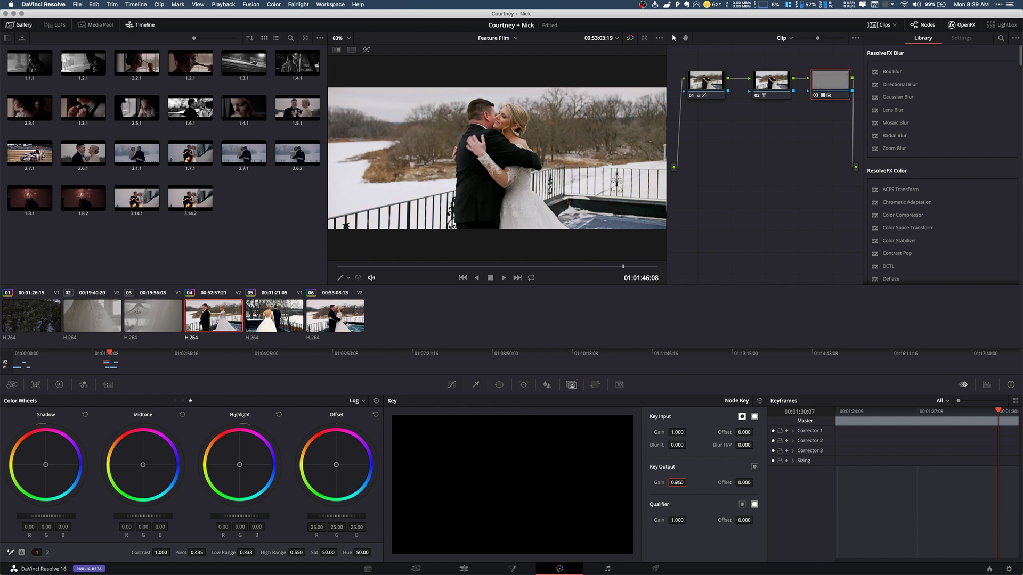
pyautogui.press('super+z')
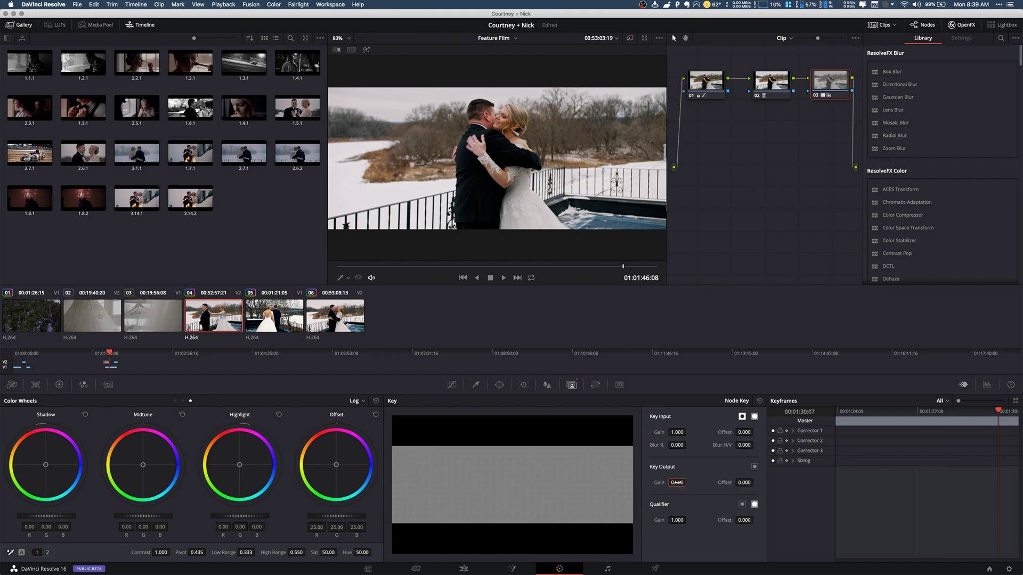
pyautogui.press('super+z')
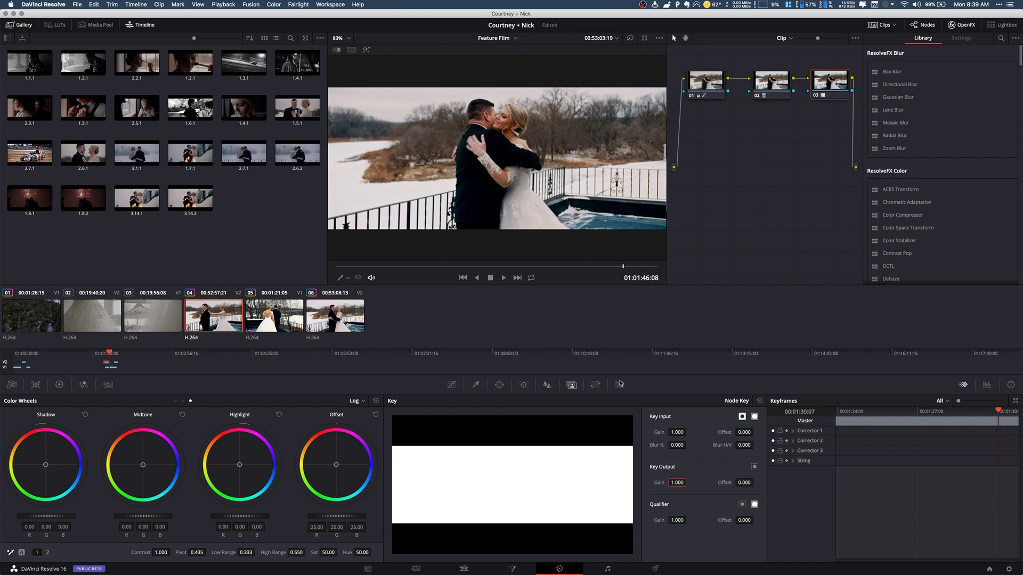
# Select the wedding dress lace clip (02) and open the CAMLUT_PACK folder in the LUTs library
pyautogui.click(90, 318)
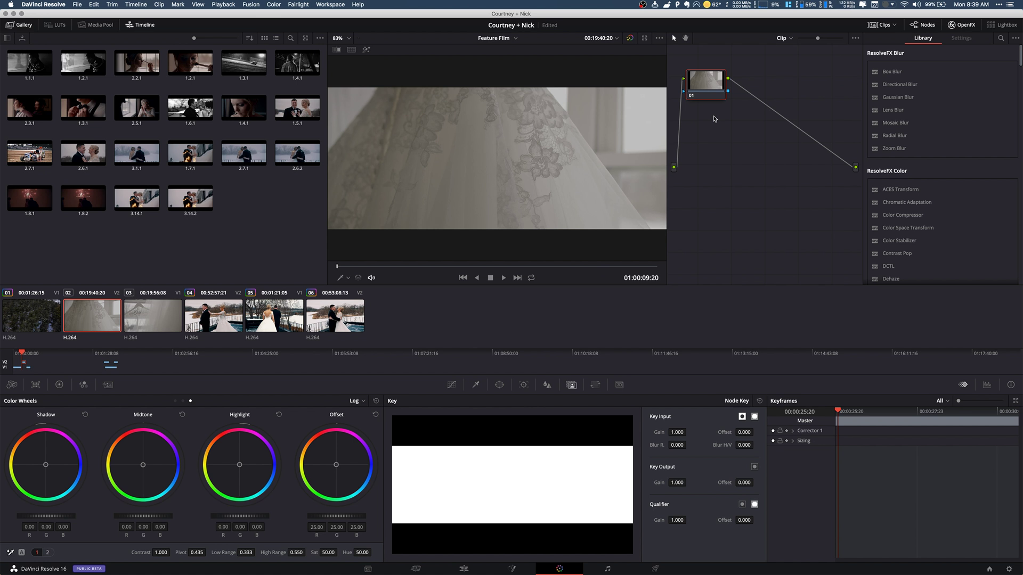
pyautogui.click(57, 25)
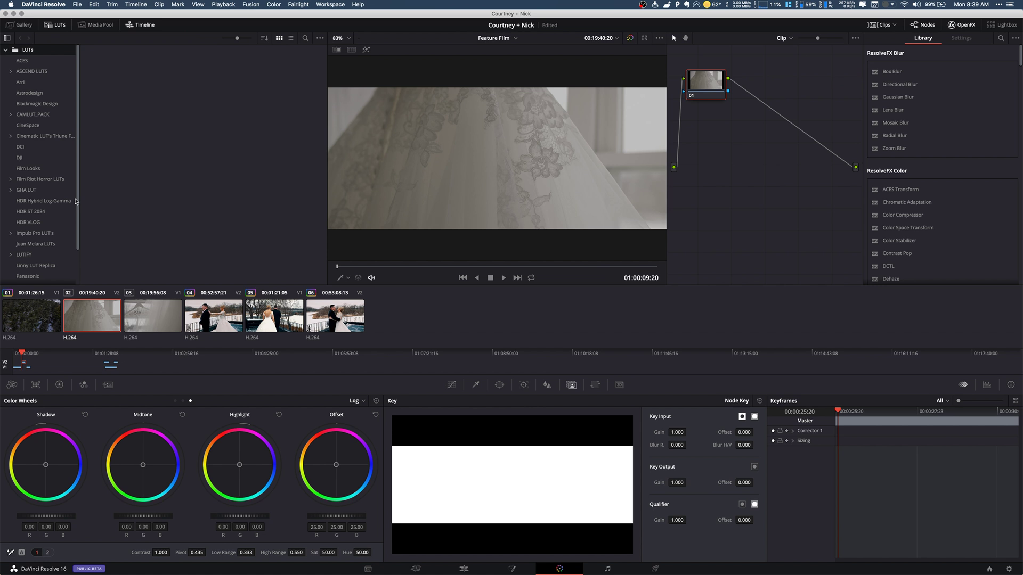
pyautogui.scroll(-3, 38, 200)
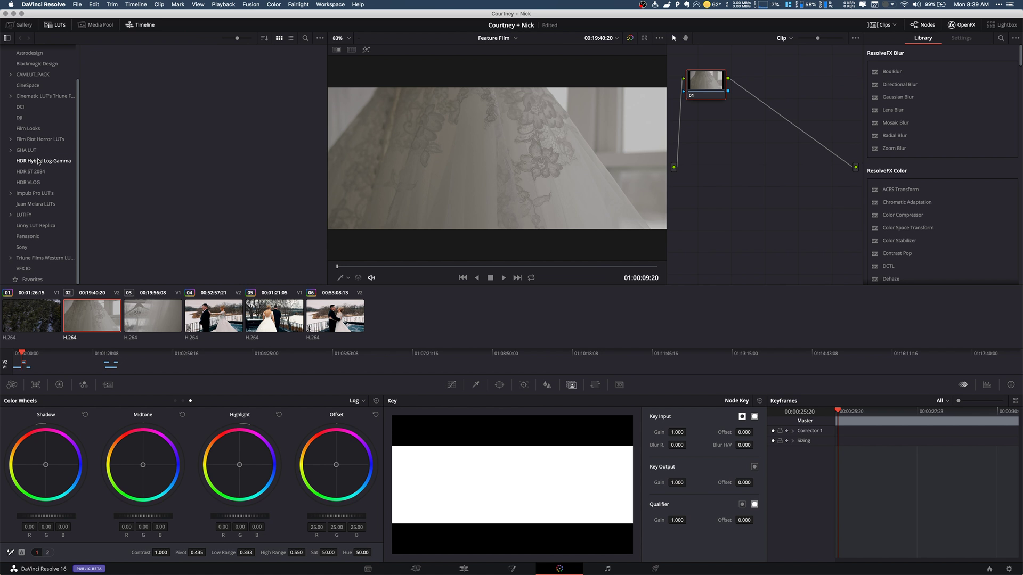
pyautogui.click(33, 75)
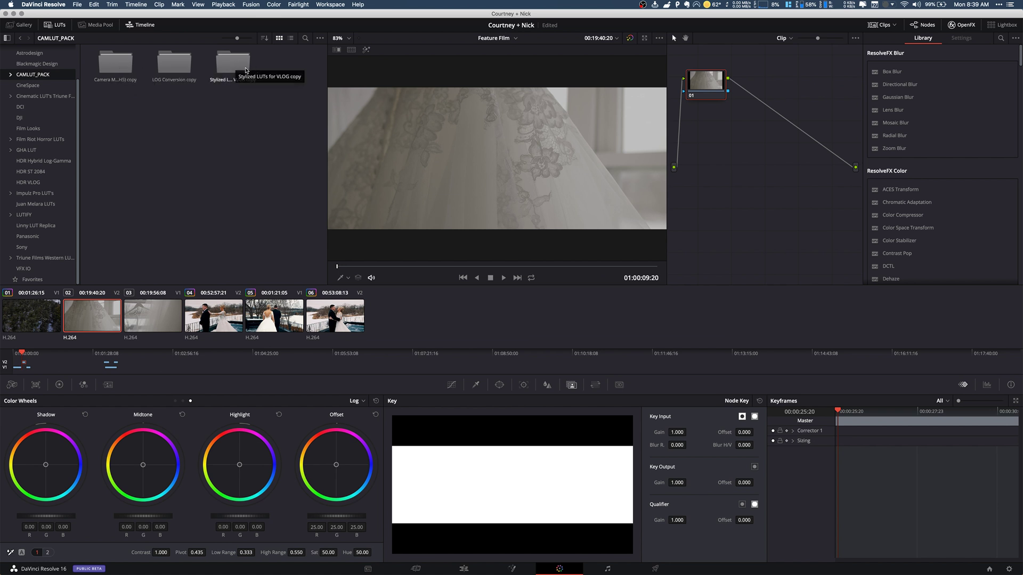
# Open Stylized LUTs for VLOG copy, try Old Browning Film on the first node, then undo it
pyautogui.doubleClick(237, 68)
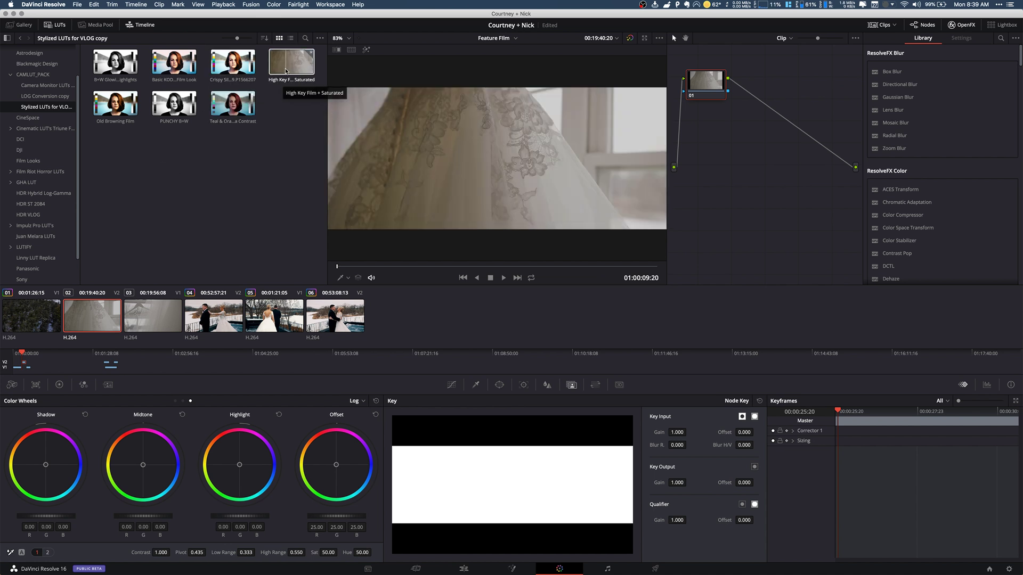
pyautogui.rightClick(105, 112)
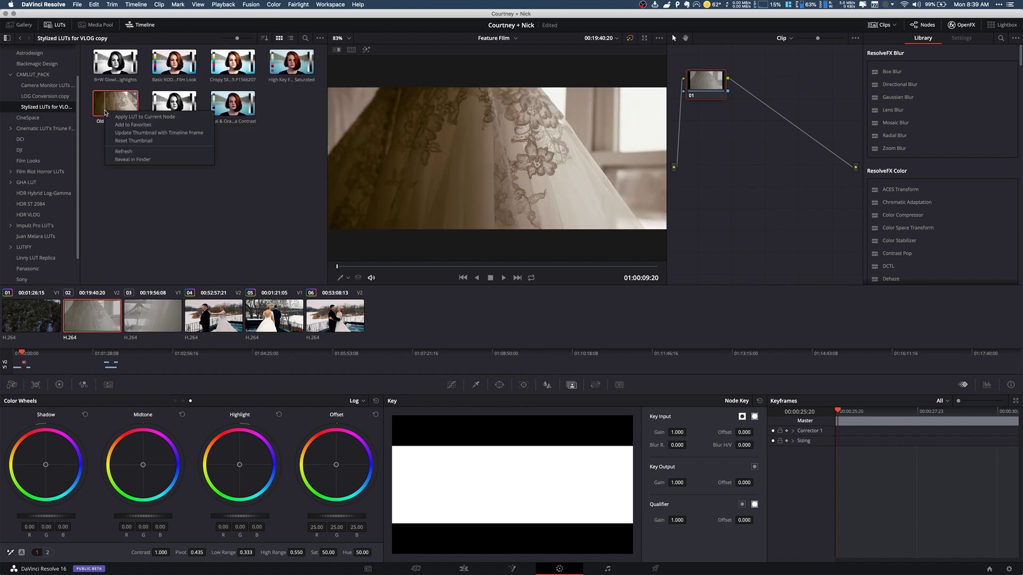
pyautogui.click(118, 120)
pyautogui.moveTo(705, 87); pyautogui.dragTo(708, 87)
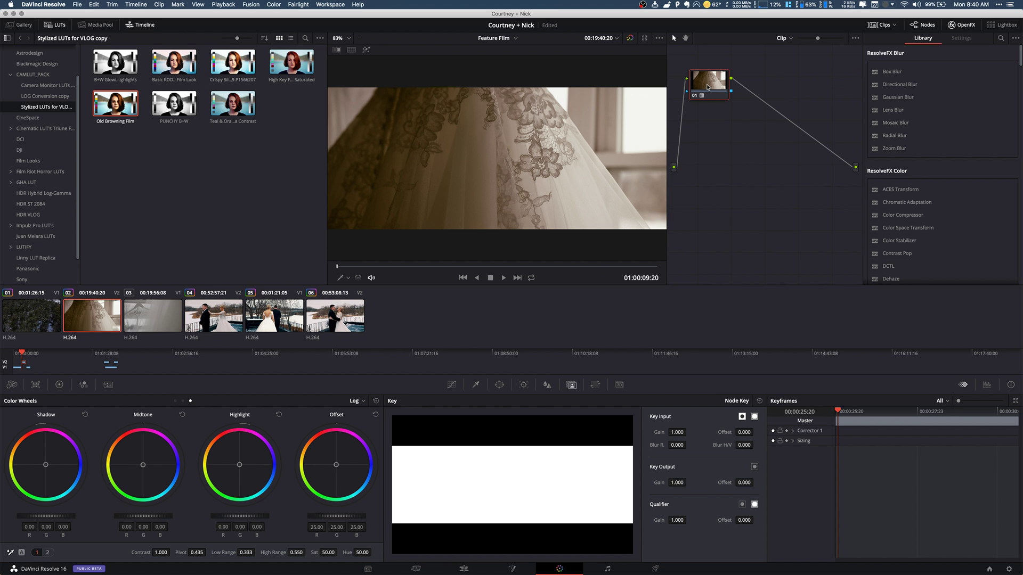
pyautogui.hotkey('ctrl', 'z')
# Add a serial node and apply the Old Browning Film LUT to it
pyautogui.hotkey('alt', 's')
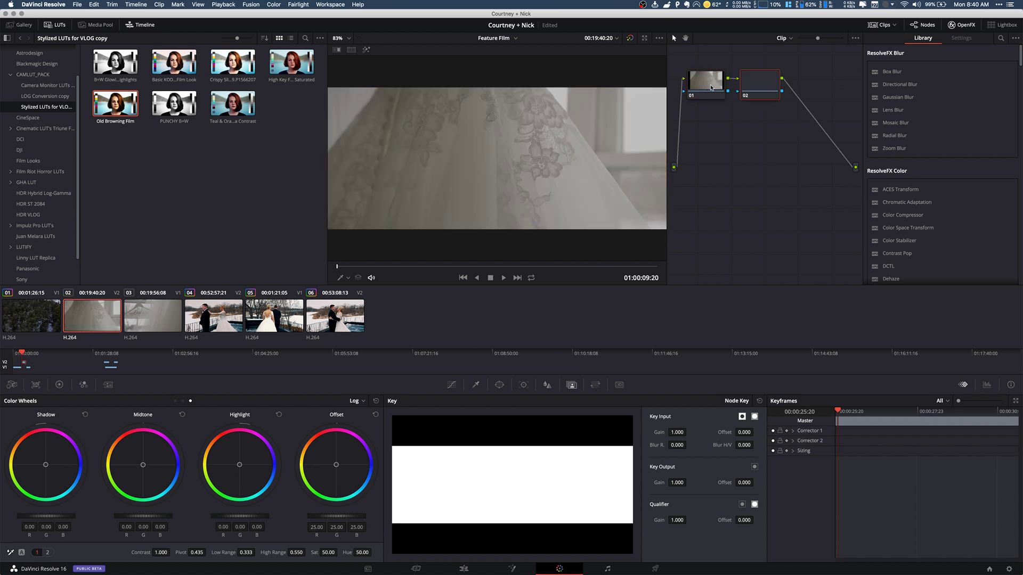
pyautogui.rightClick(99, 104)
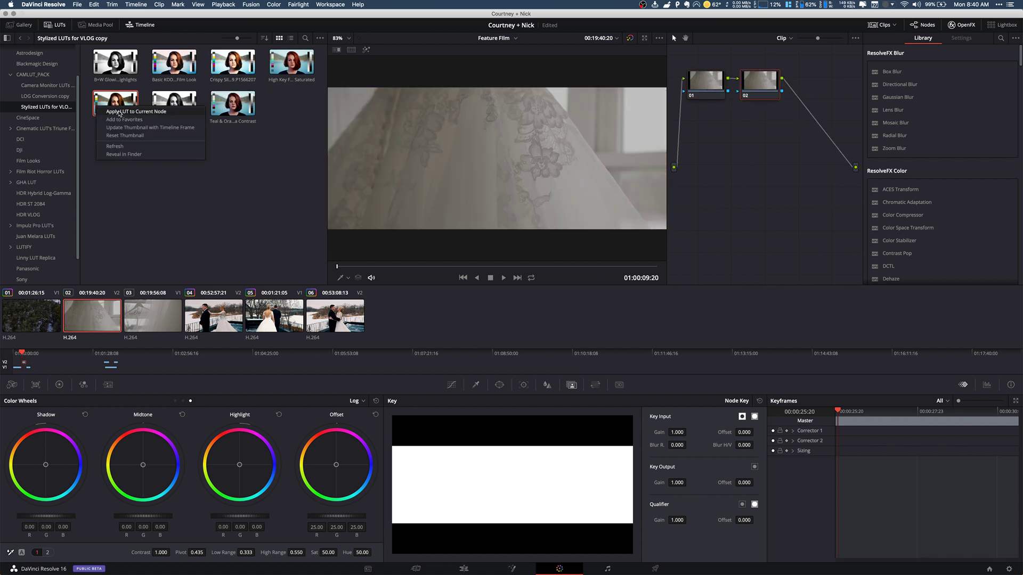
pyautogui.click(120, 112)
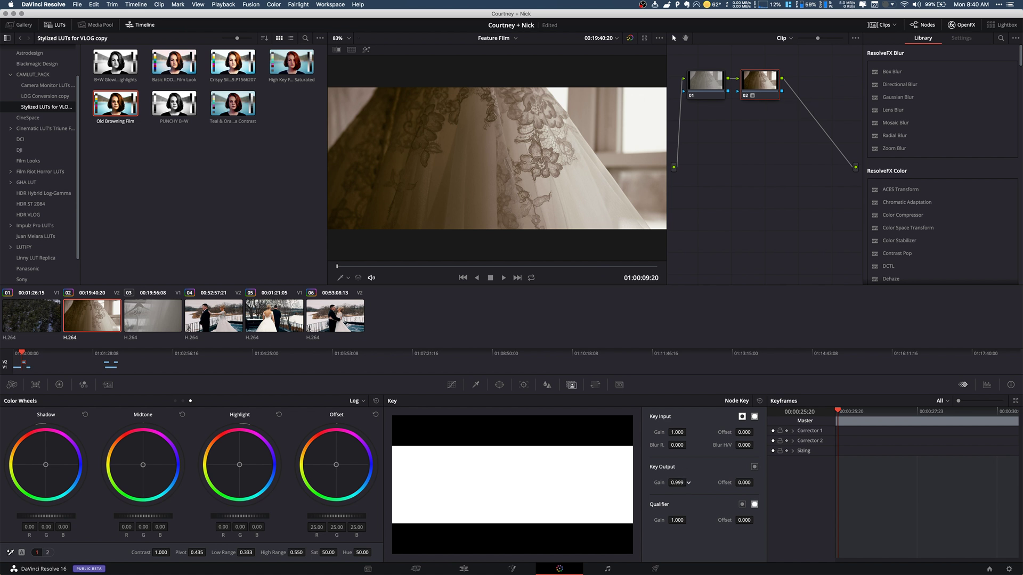
# Enter 0.75 as the Key Output Gain of the sepia Old Browning Film node
pyautogui.moveTo(677, 482)
pyautogui.mouseDown()
pyautogui.moveTo(688, 483)
pyautogui.moveTo(677, 483)
pyautogui.mouseUp()
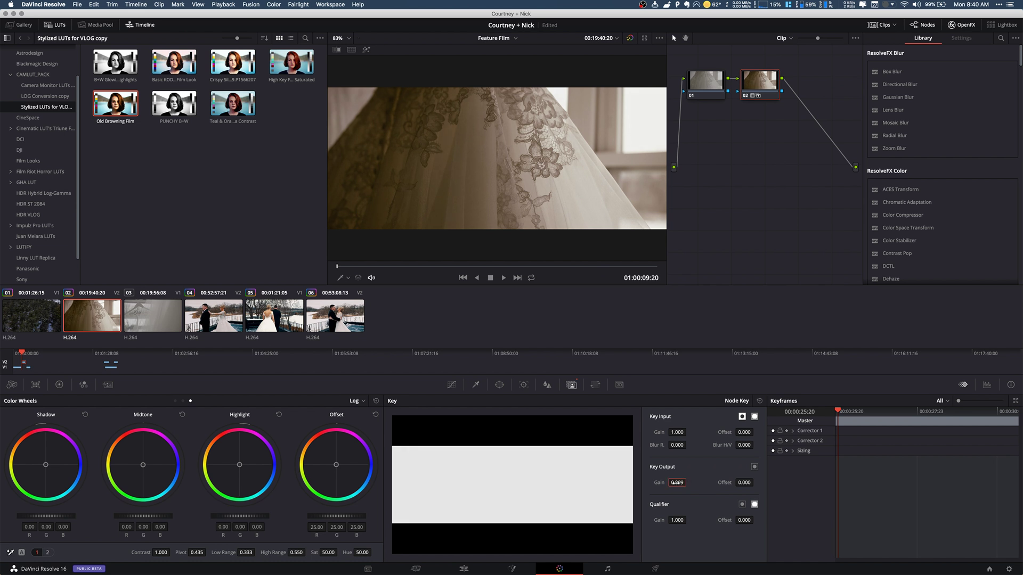
pyautogui.doubleClick(677, 483)
pyautogui.press('BackSpace')
pyautogui.write('0.75')
pyautogui.press('Return')
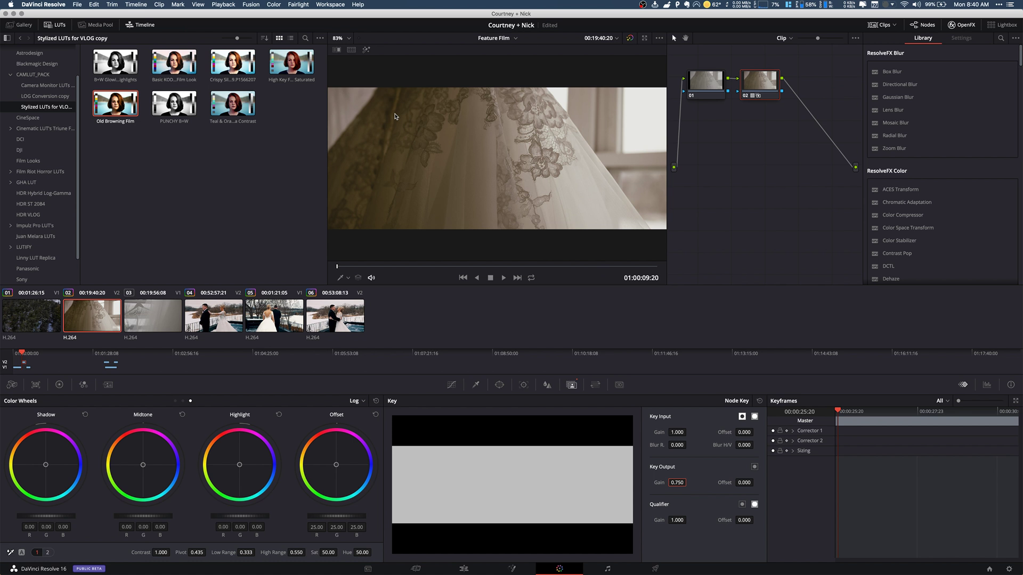
# Copy the dress clip's sepia grade onto the Bride hanger clip (03) with Apply Grade
pyautogui.click(153, 311)
pyautogui.rightClick(105, 314)
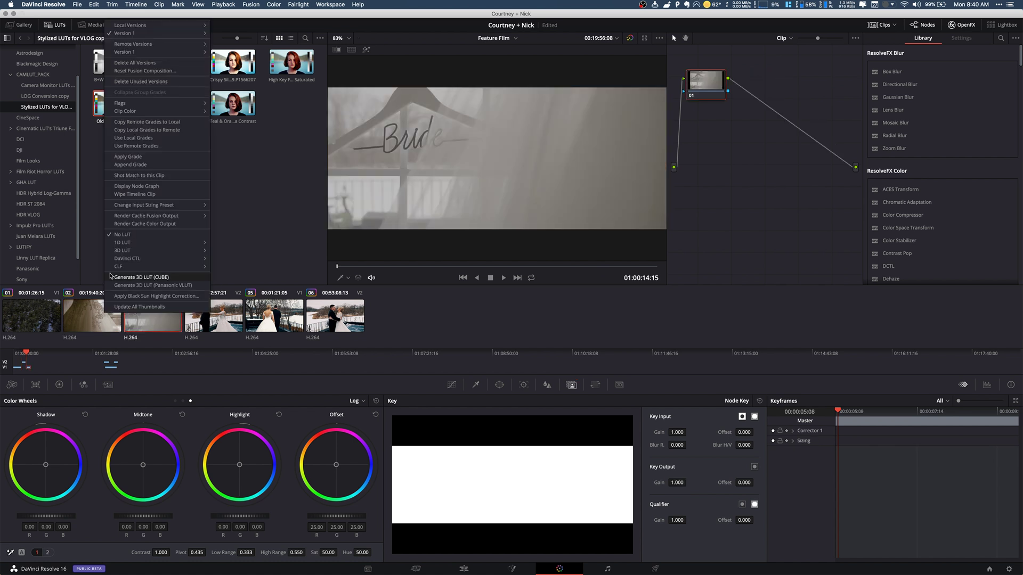
pyautogui.click(136, 159)
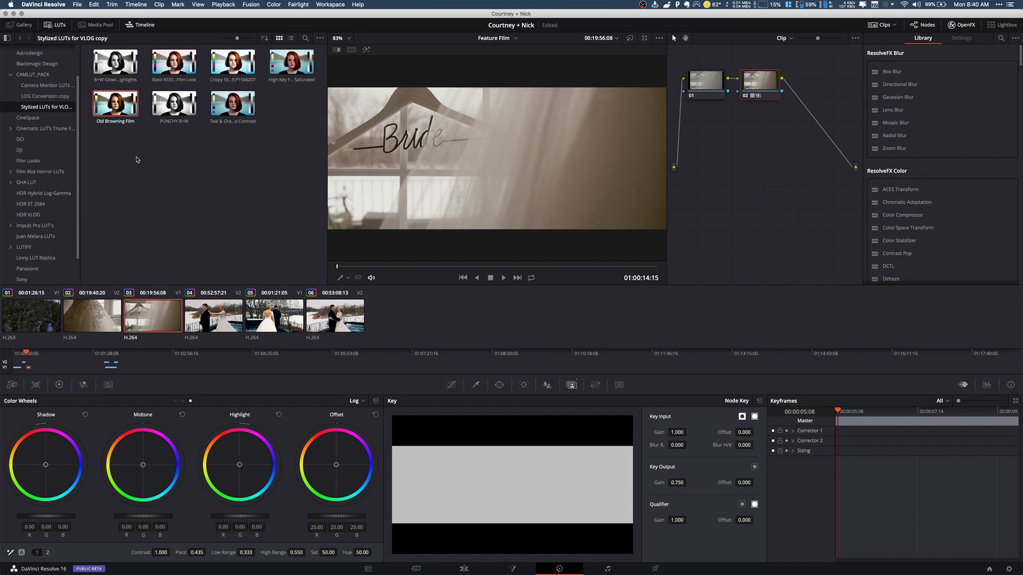
# Set the Bride clip's Key Output Gain to 0.65, then correct it to 0.75
pyautogui.doubleClick(671, 481)
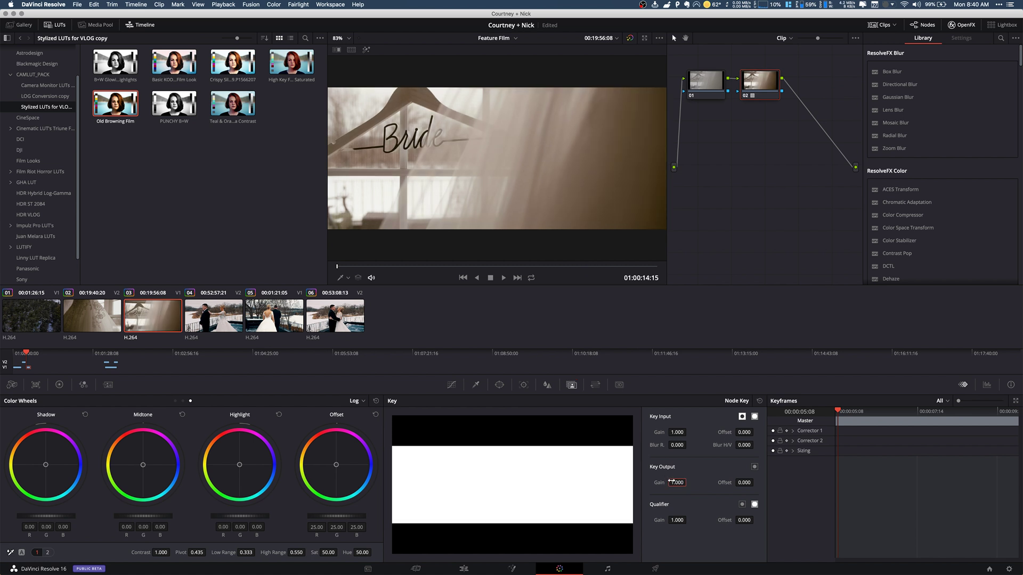
pyautogui.click(671, 482)
pyautogui.write('0.65')
pyautogui.press('Return')
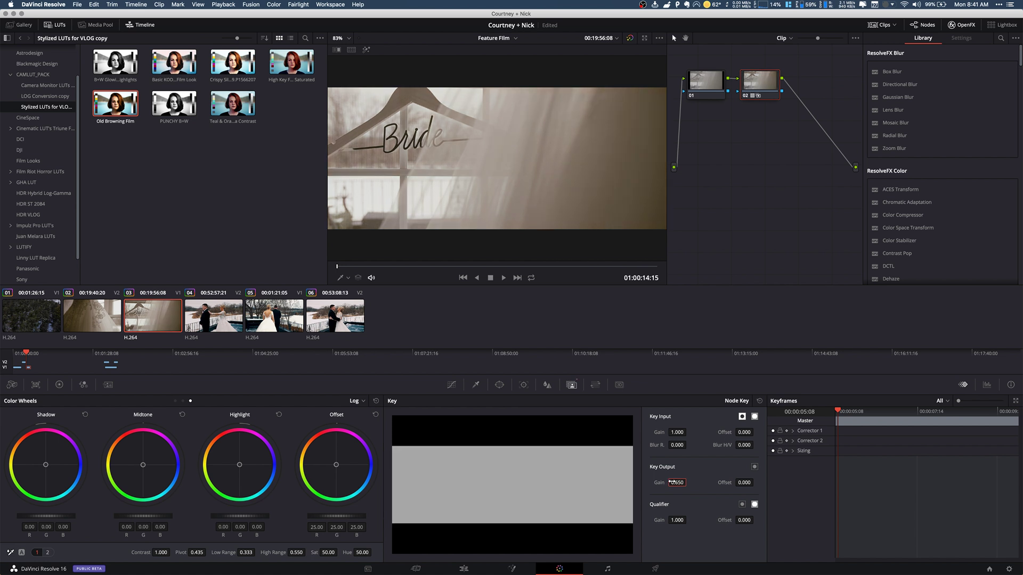
pyautogui.click(671, 482)
pyautogui.write('0.75')
pyautogui.press('Return')
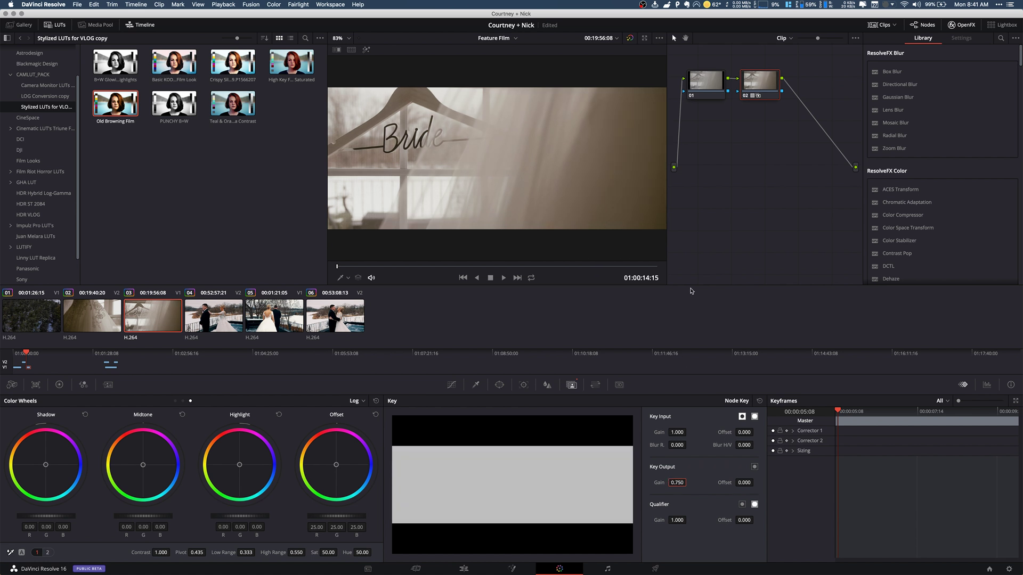